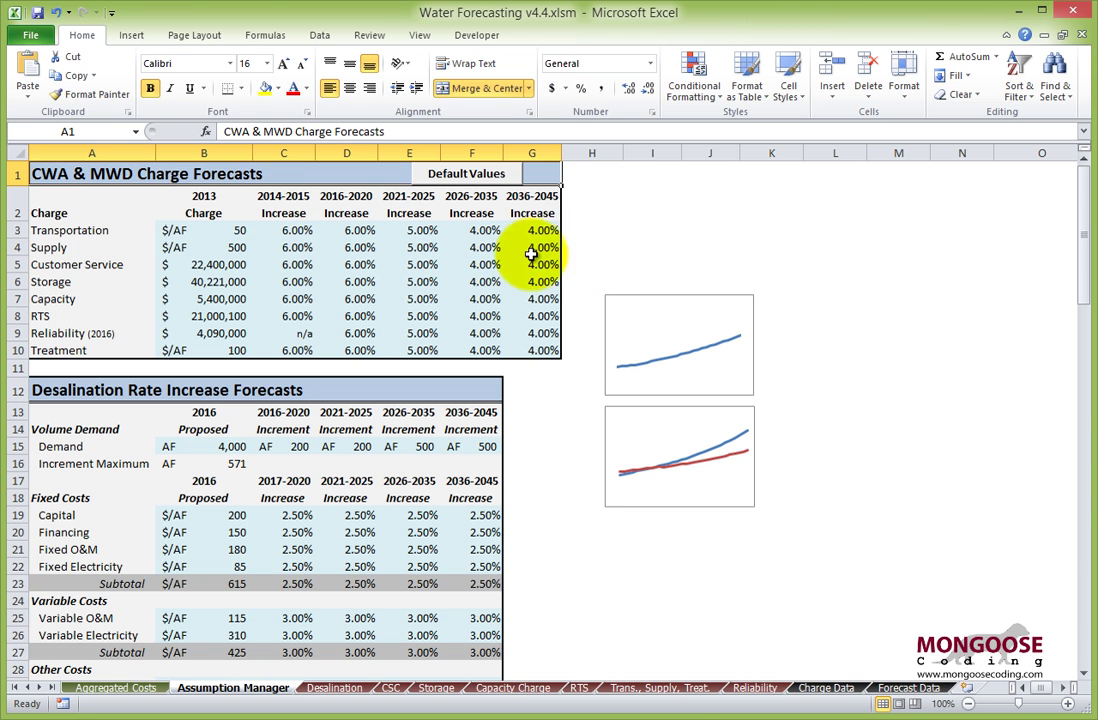
Fill F3:G10 with 8% so all 2026-2035 and 2036-2045 CWA and MWD increases read 8.00%
{"action": "left_click_drag", "start_coordinate": [468, 230], "coordinate": [528, 346]}
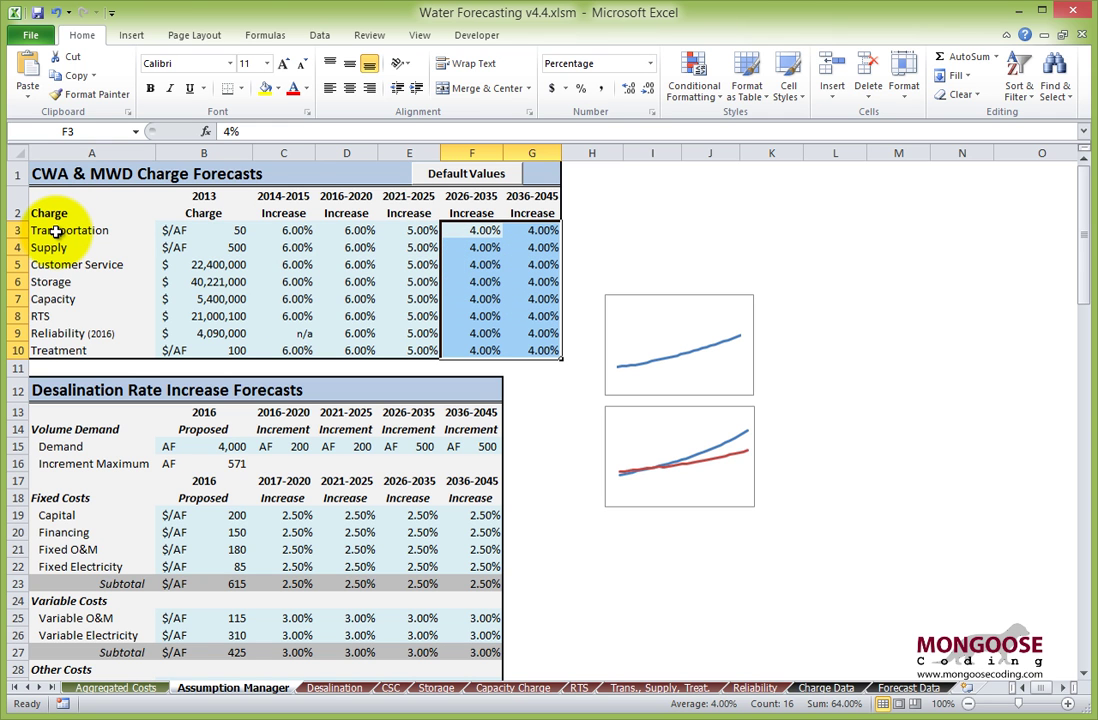
{"action": "type", "text": "8"}
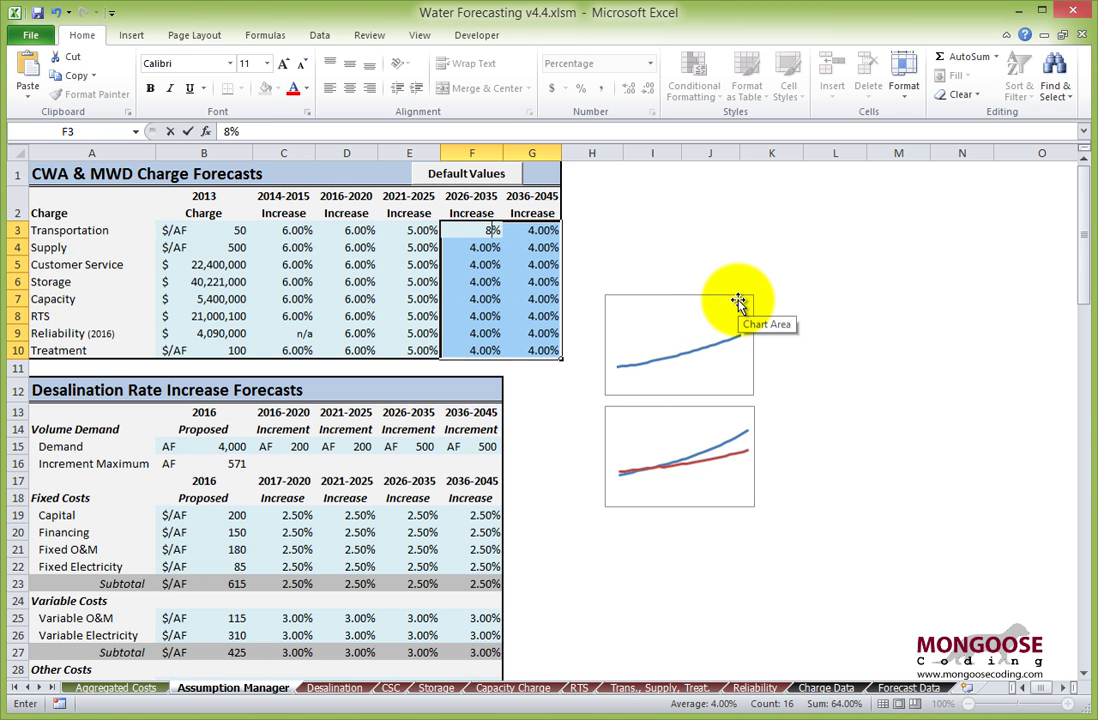
{"action": "key", "text": "ctrl+Return"}
{"action": "left_click", "coordinate": [577, 433]}
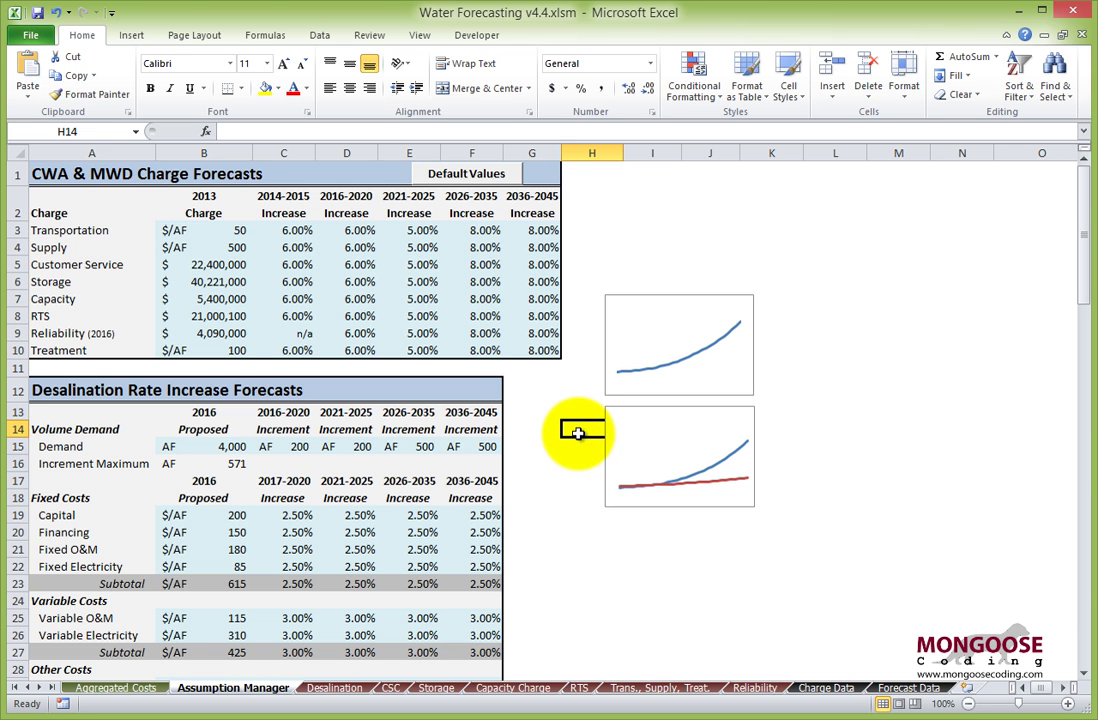
Replace the 2016 proposed Financing cost of 150 in B20 with 800
{"action": "left_click", "coordinate": [211, 532]}
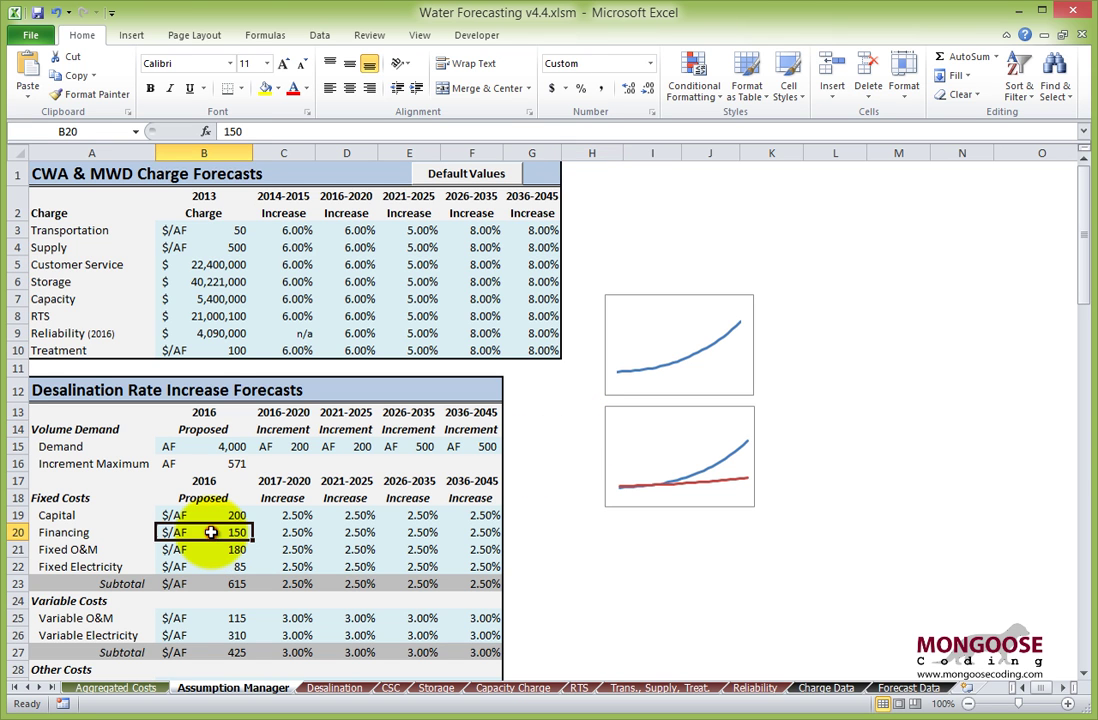
{"action": "type", "text": "800"}
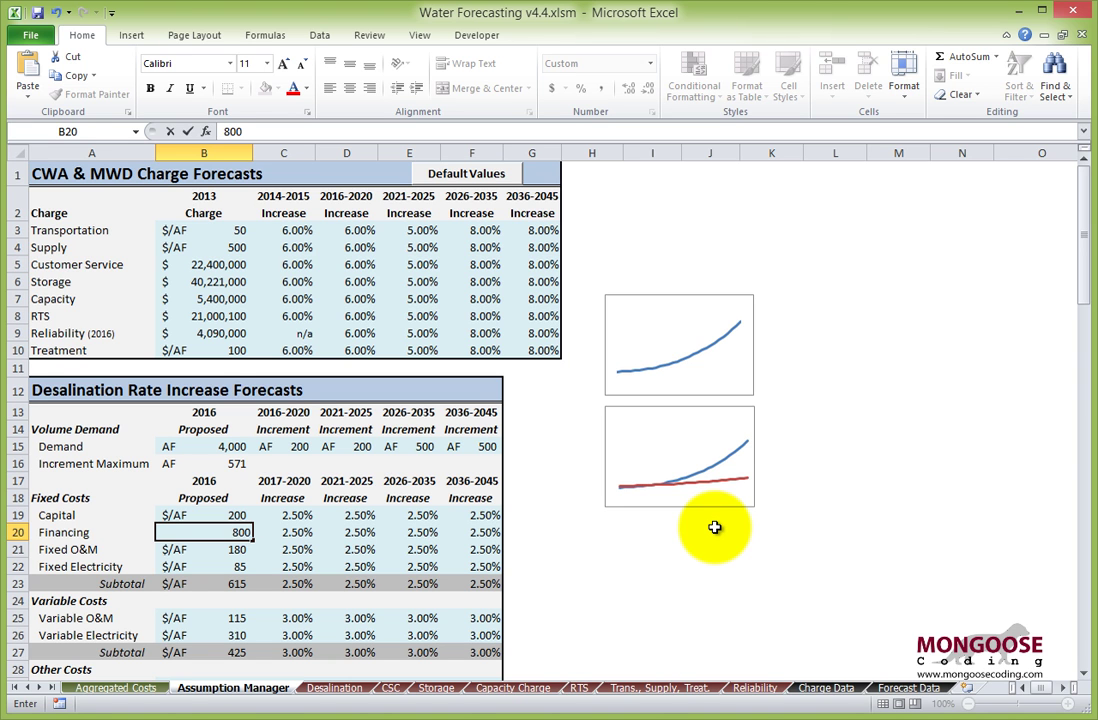
{"action": "key", "text": "Return"}
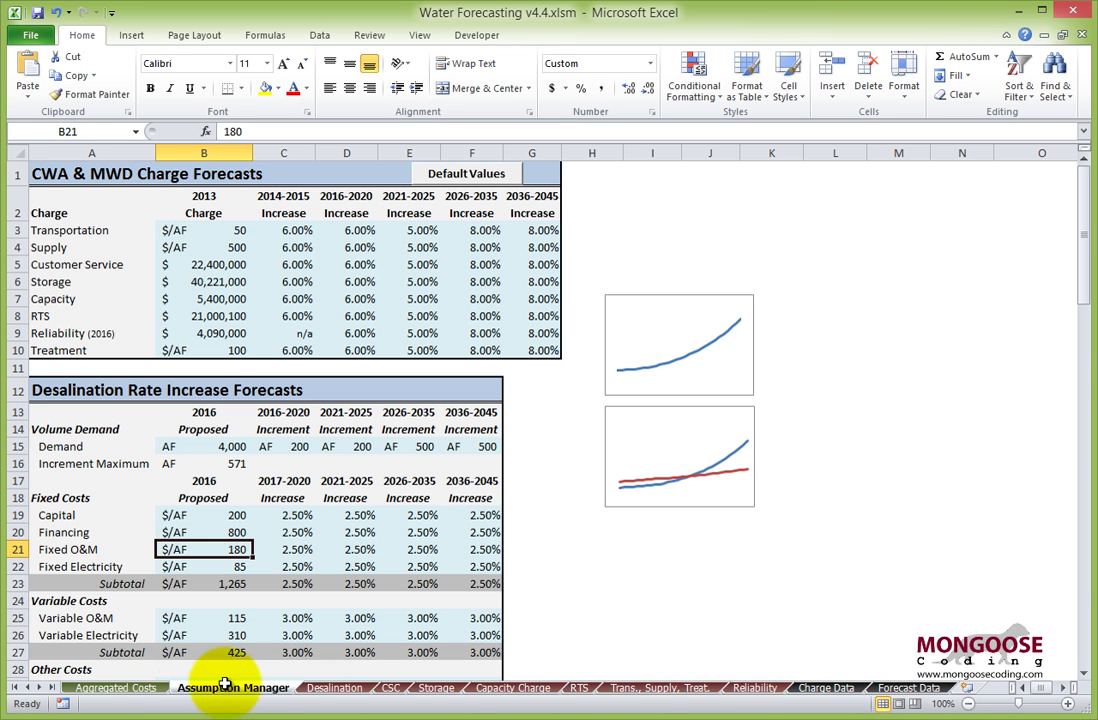
Review the Aggregated Costs sheet's 2018 Capacity charge, cost tables and charts
{"action": "left_click", "coordinate": [115, 688]}
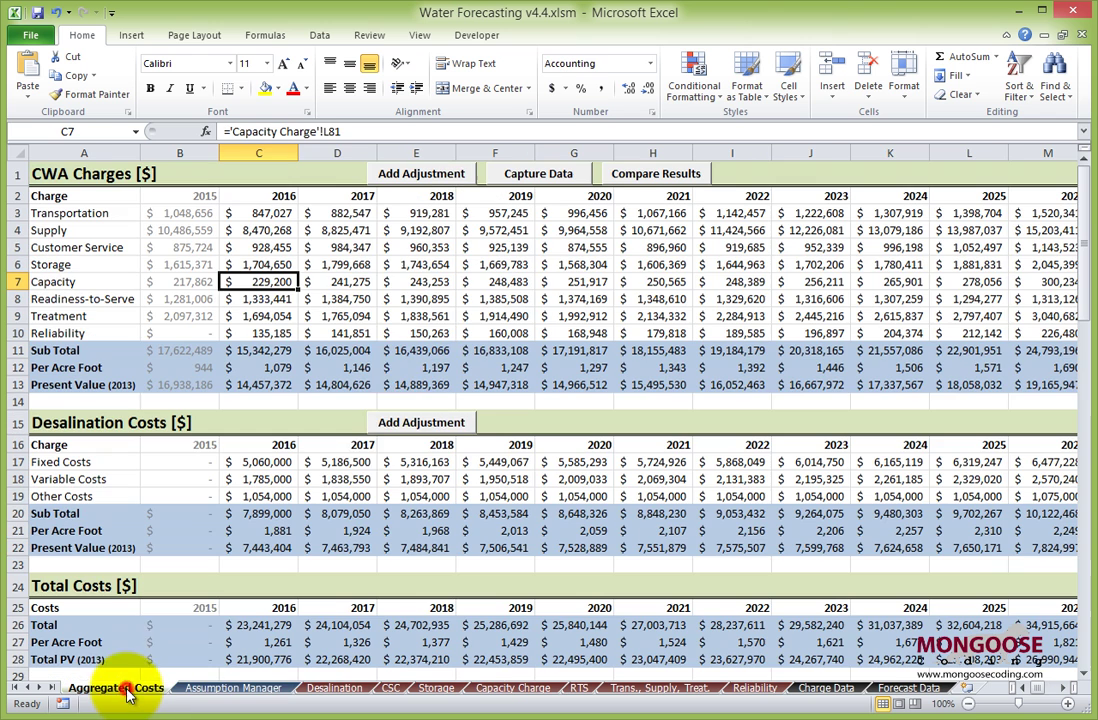
{"action": "left_click", "coordinate": [400, 282]}
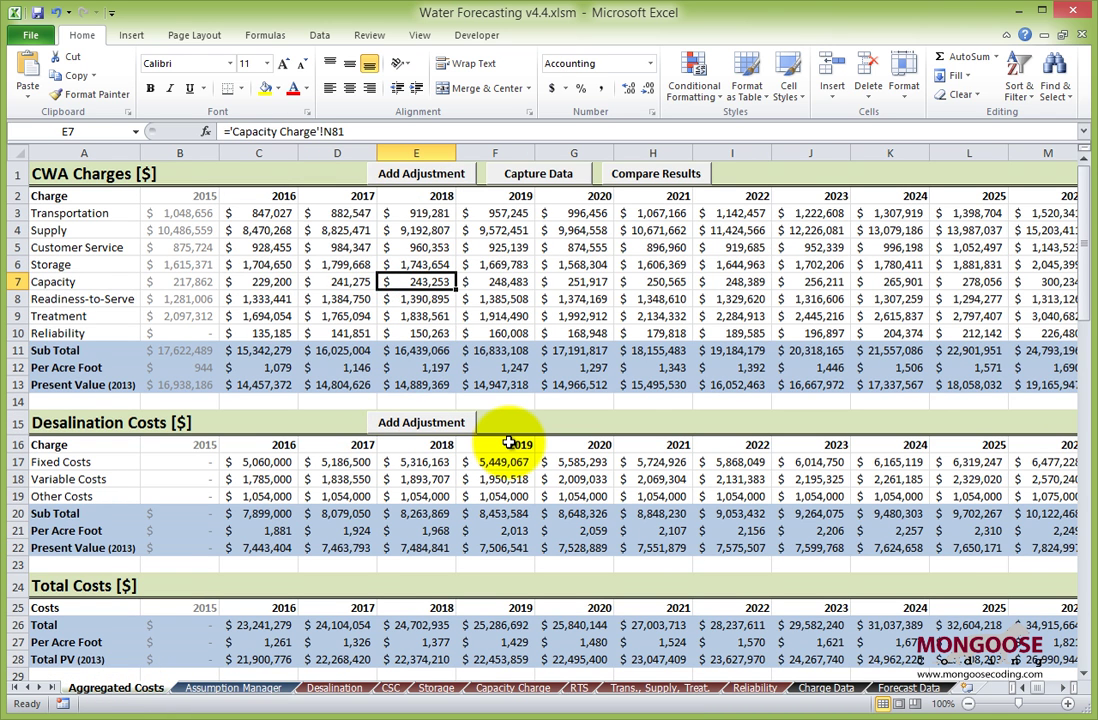
{"action": "scroll", "coordinate": [508, 443], "scroll_direction": "down", "scroll_amount": 9}
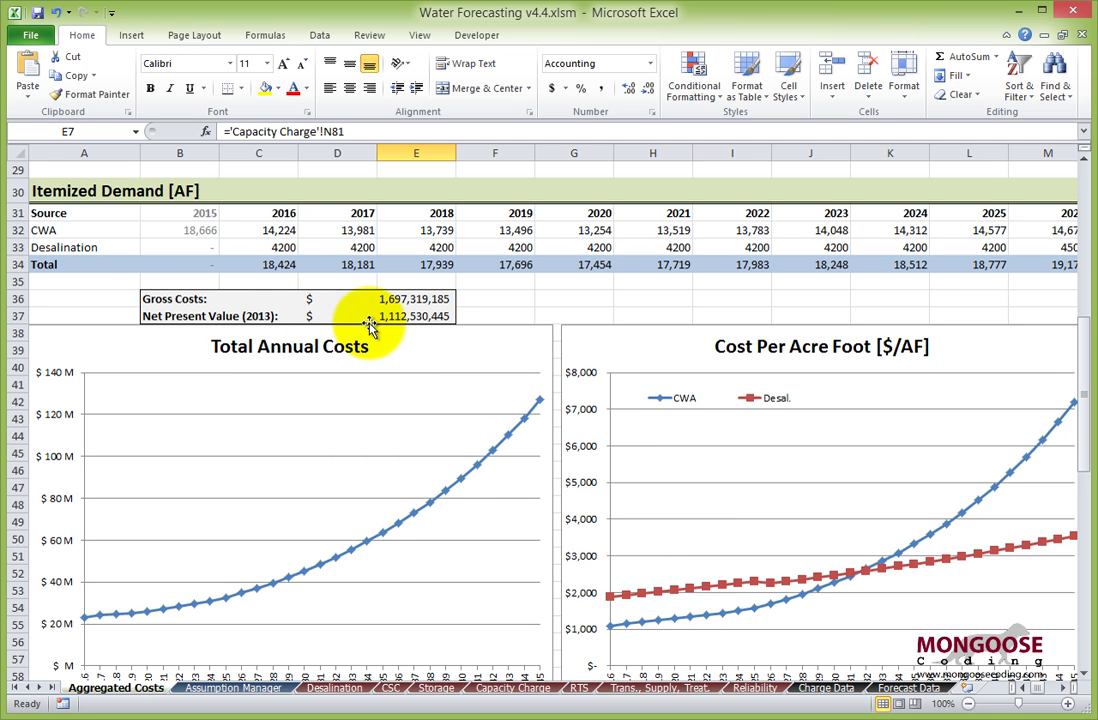
{"action": "scroll", "coordinate": [432, 479], "scroll_direction": "up", "scroll_amount": 4}
{"action": "scroll", "coordinate": [434, 479], "scroll_direction": "up", "scroll_amount": 5}
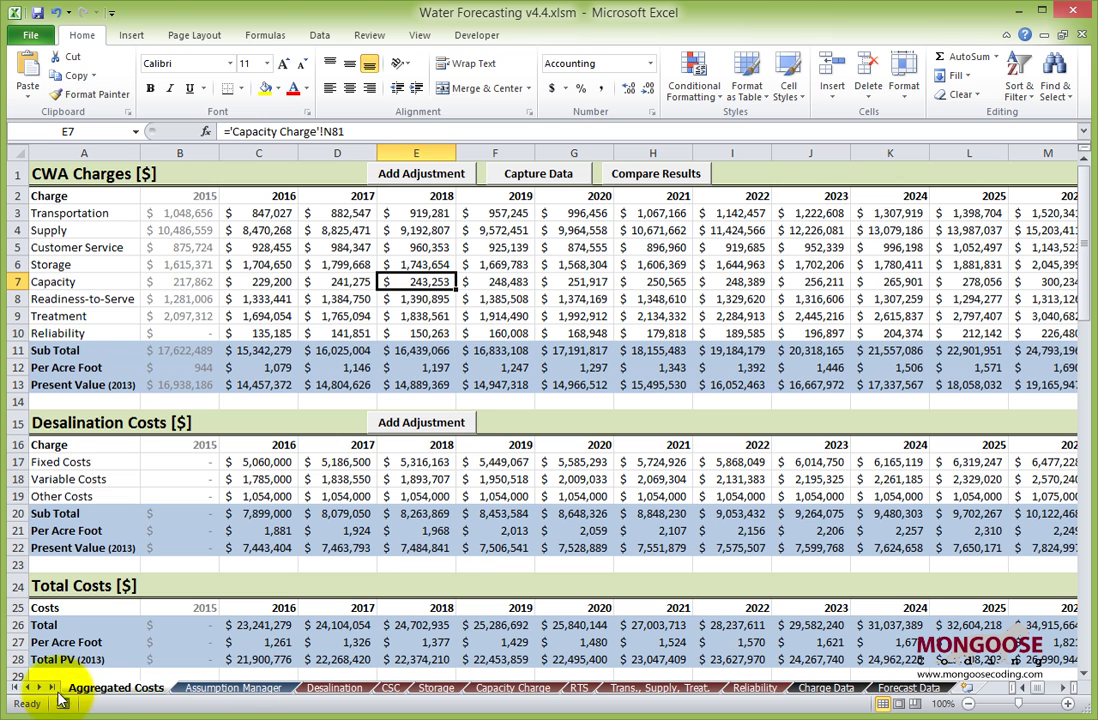
Capture current costs into Results 1, then check the 2018 Capacity charge's 'Capacity Charge'!N81 link
{"action": "left_click", "coordinate": [537, 174]}
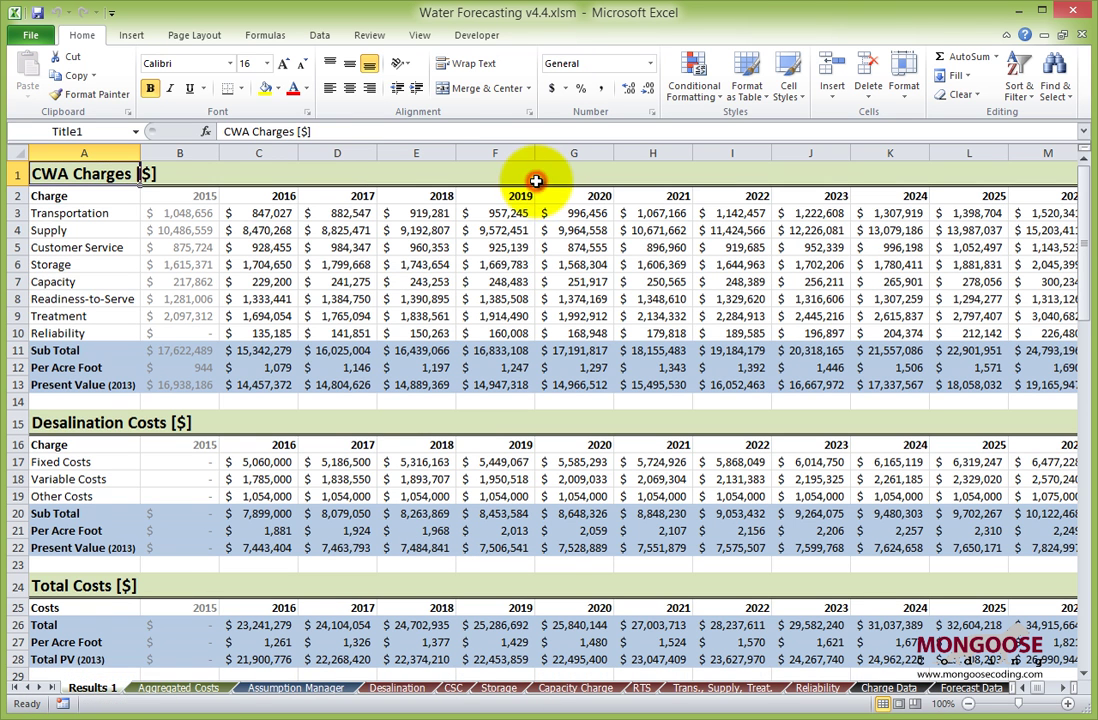
{"action": "left_click", "coordinate": [391, 268]}
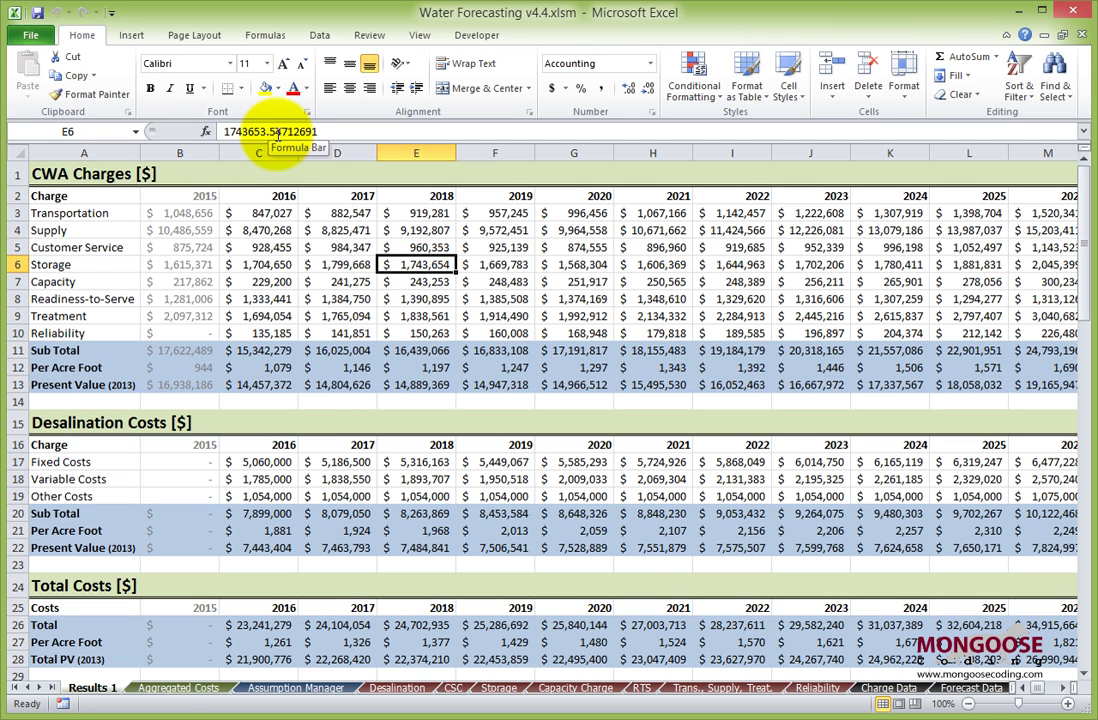
{"action": "left_click", "coordinate": [178, 688]}
{"action": "left_click", "coordinate": [418, 282]}
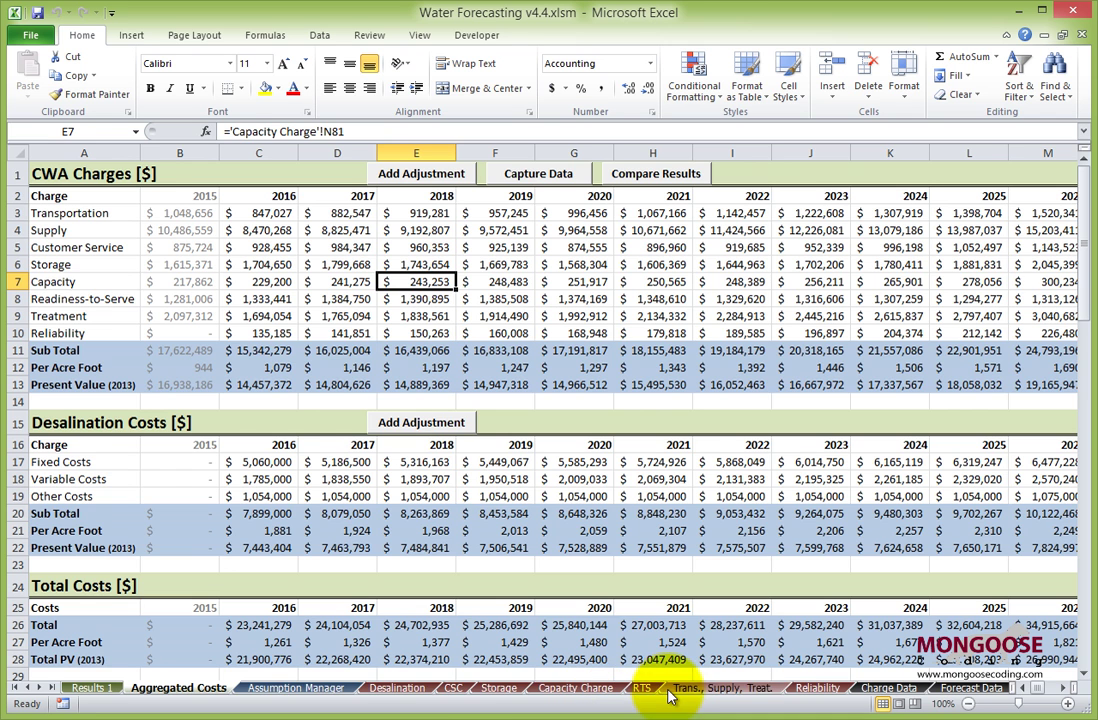
Reset all assumptions to their default values on the Assumption Manager sheet
{"action": "left_click", "coordinate": [296, 688]}
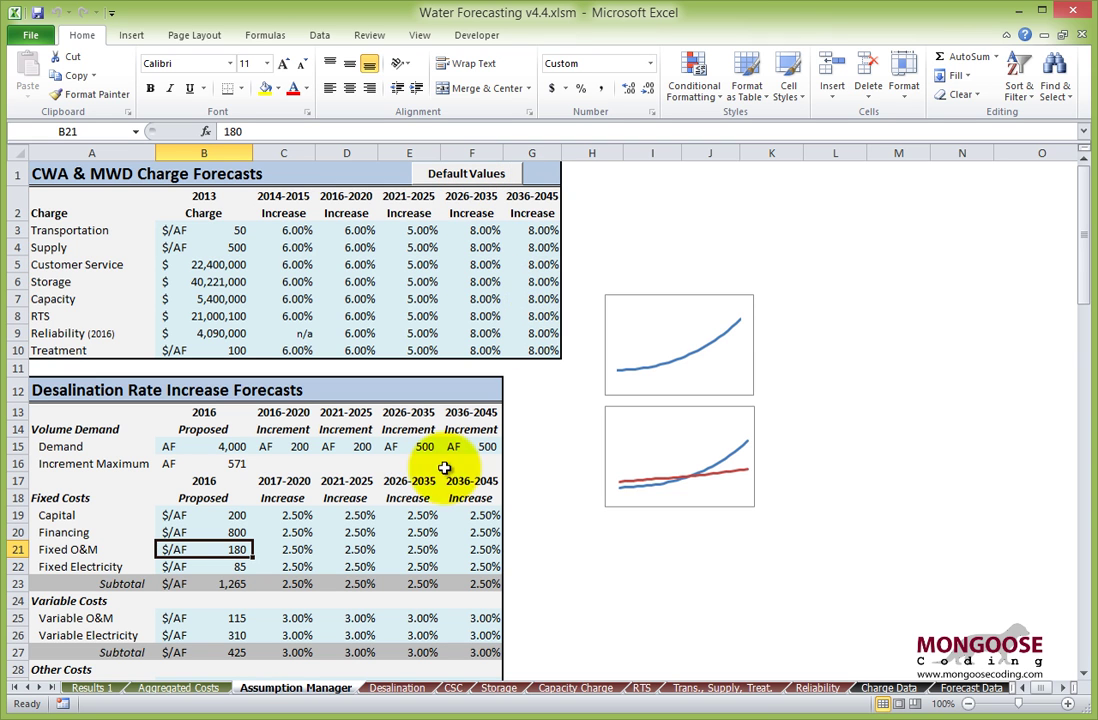
{"action": "left_click", "coordinate": [464, 174]}
{"action": "left_click", "coordinate": [535, 366]}
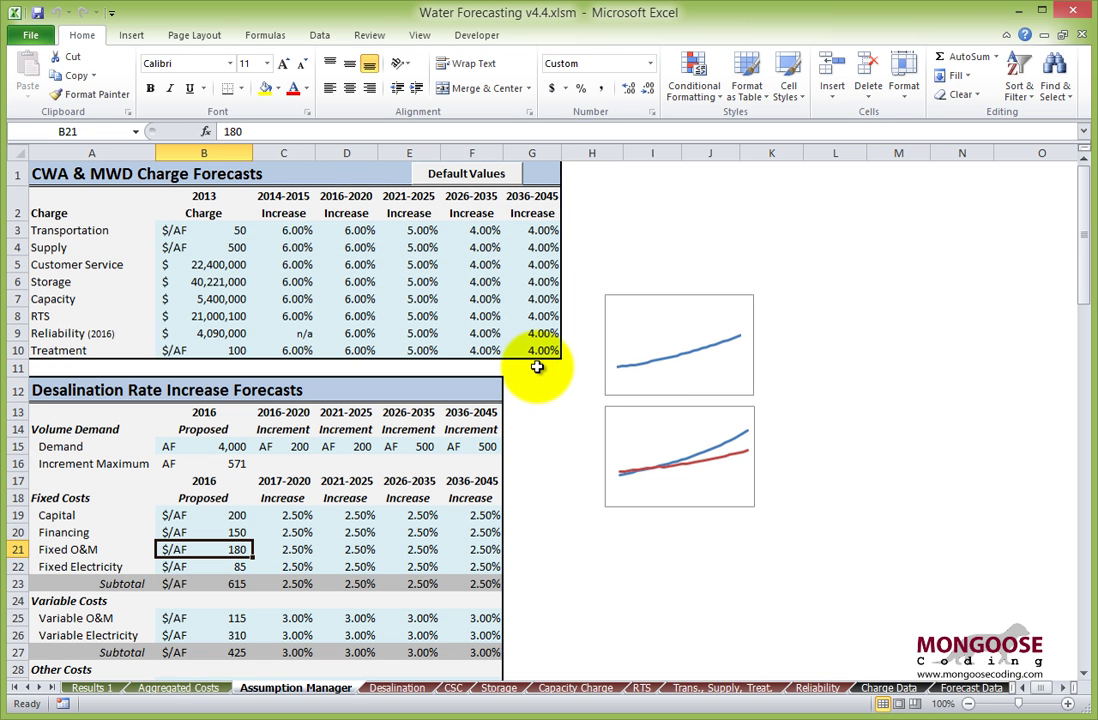
Capture the default-assumption costs as Results 2 and compare it with Results 1
{"action": "left_click", "coordinate": [190, 691]}
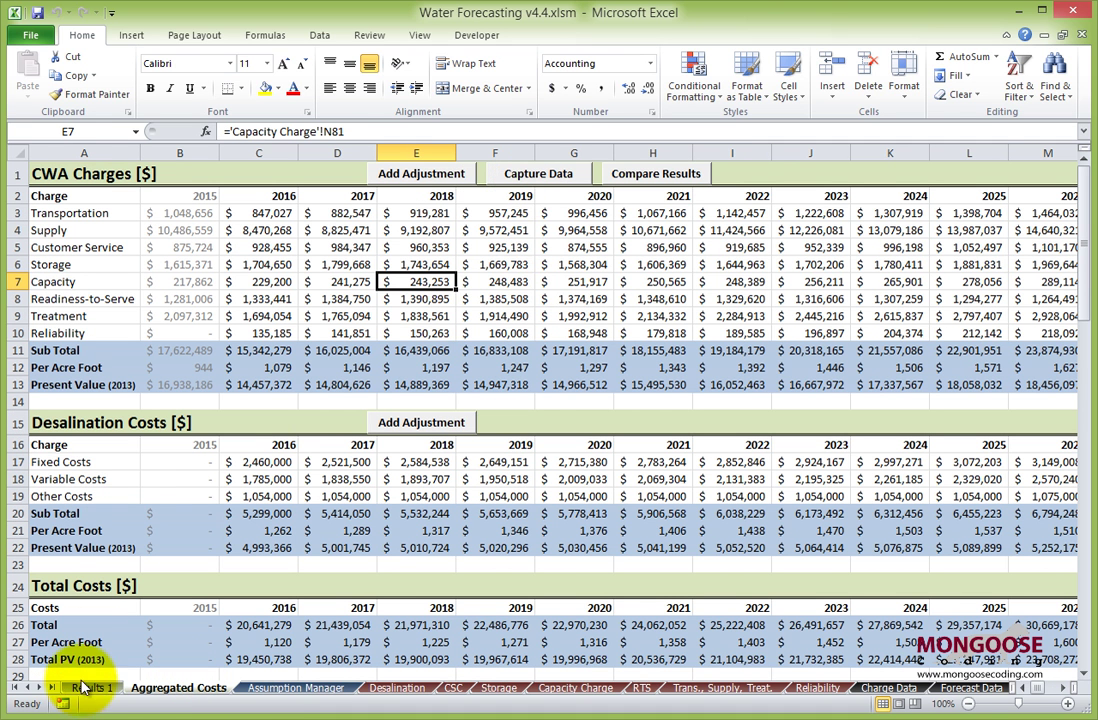
{"action": "left_click", "coordinate": [559, 176]}
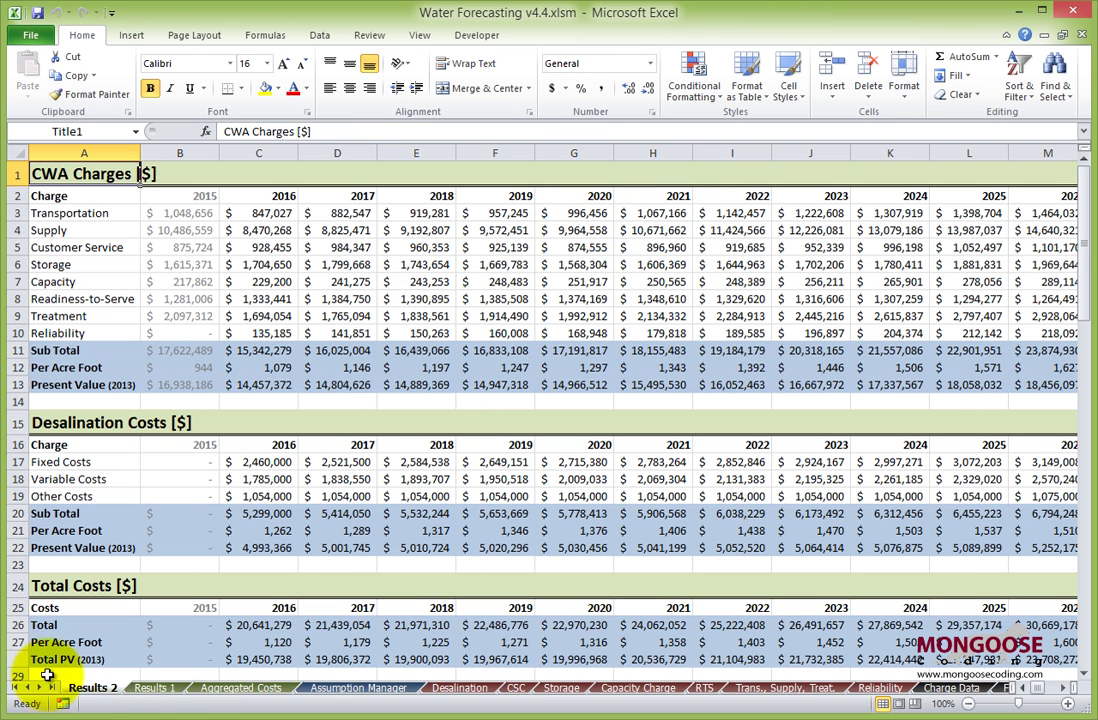
{"action": "left_click", "coordinate": [154, 688]}
{"action": "left_click", "coordinate": [112, 690]}
{"action": "left_click", "coordinate": [145, 690]}
{"action": "left_click", "coordinate": [115, 690]}
{"action": "left_click", "coordinate": [203, 688]}
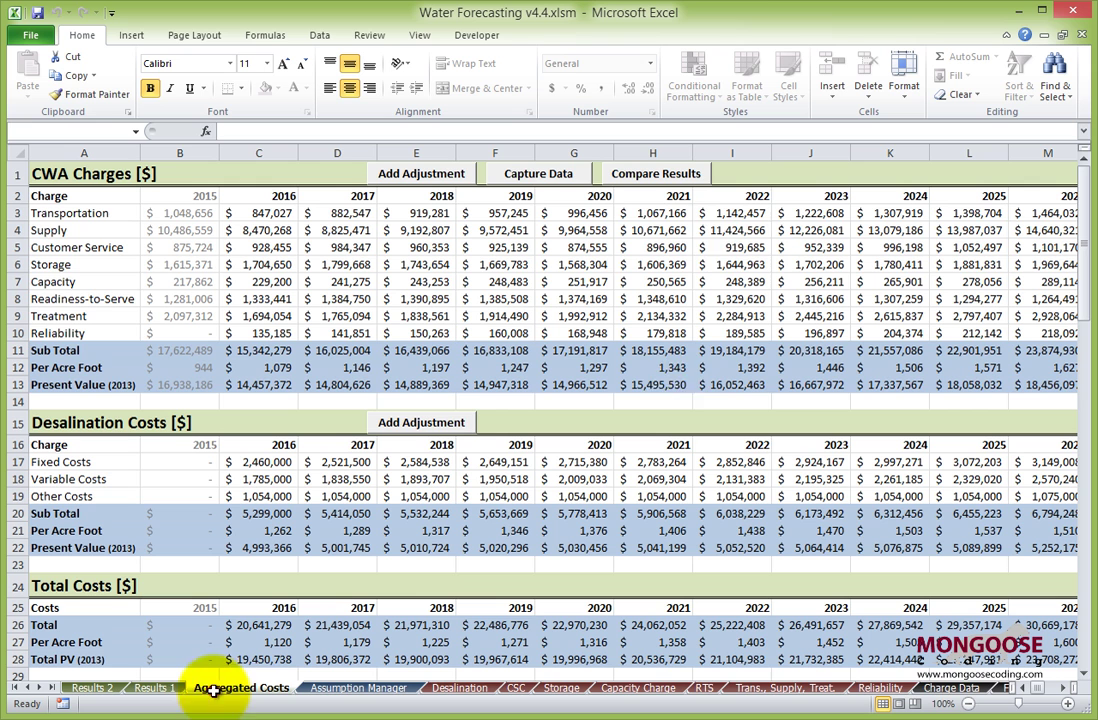
Compare Results 2 with Results 1, producing a 2016 total cost difference of $2,600,000
{"action": "left_click", "coordinate": [658, 182]}
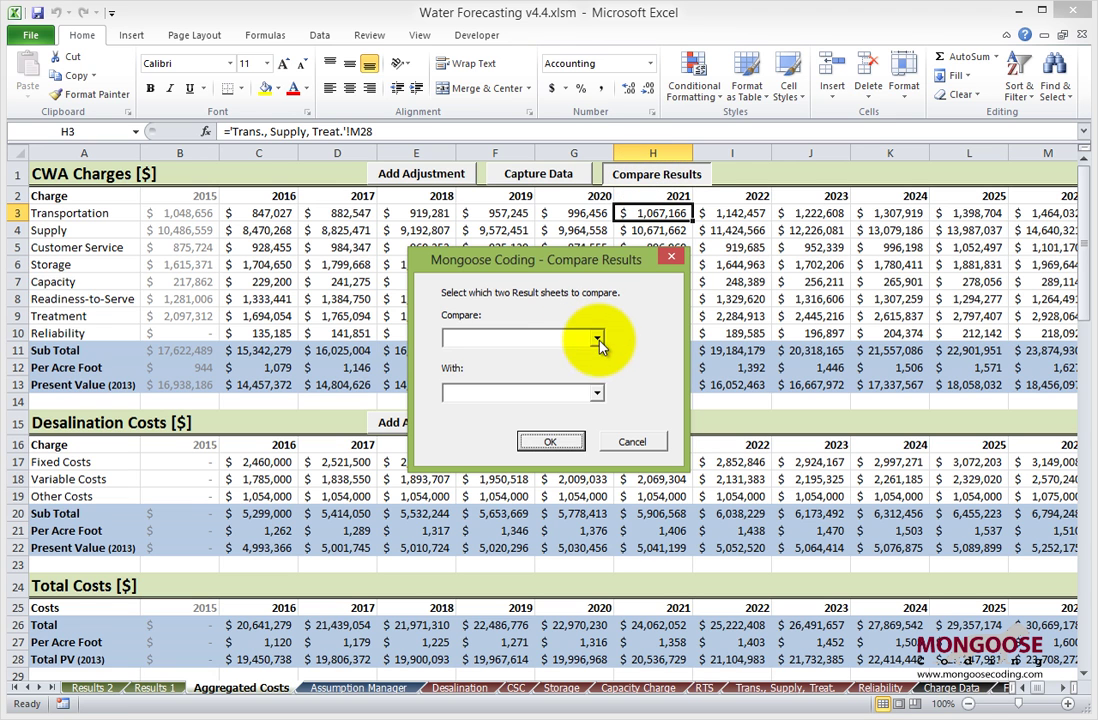
{"action": "left_click", "coordinate": [597, 339]}
{"action": "left_click", "coordinate": [583, 356]}
{"action": "left_click", "coordinate": [597, 393]}
{"action": "left_click", "coordinate": [545, 421]}
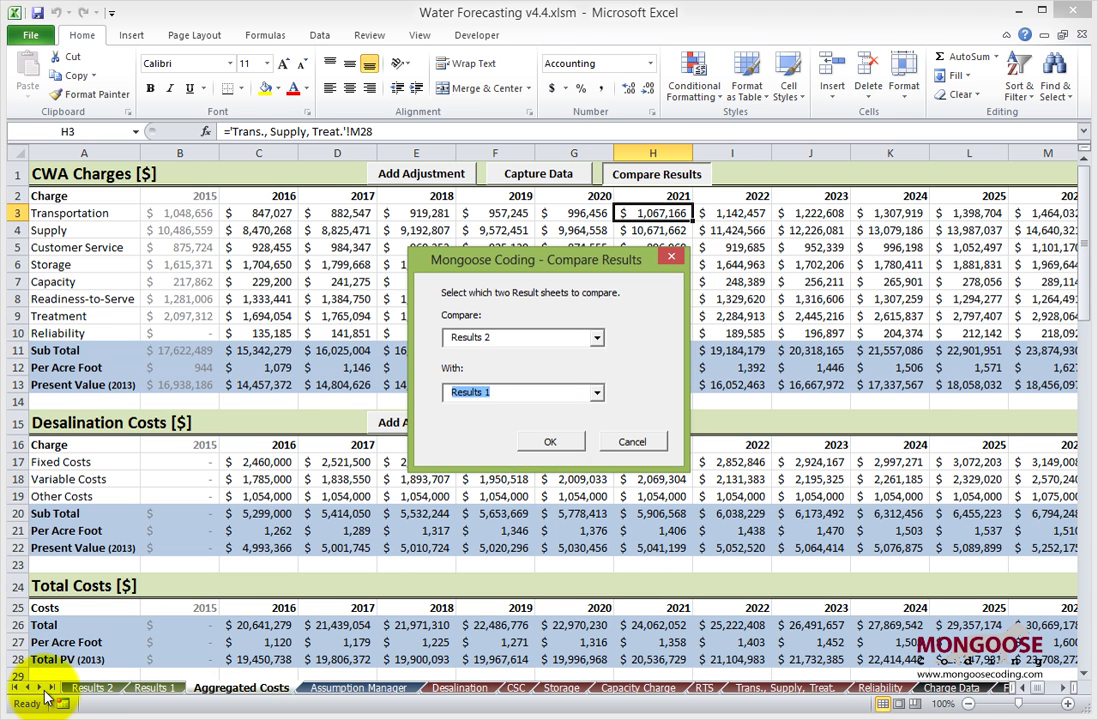
{"action": "left_click", "coordinate": [546, 443]}
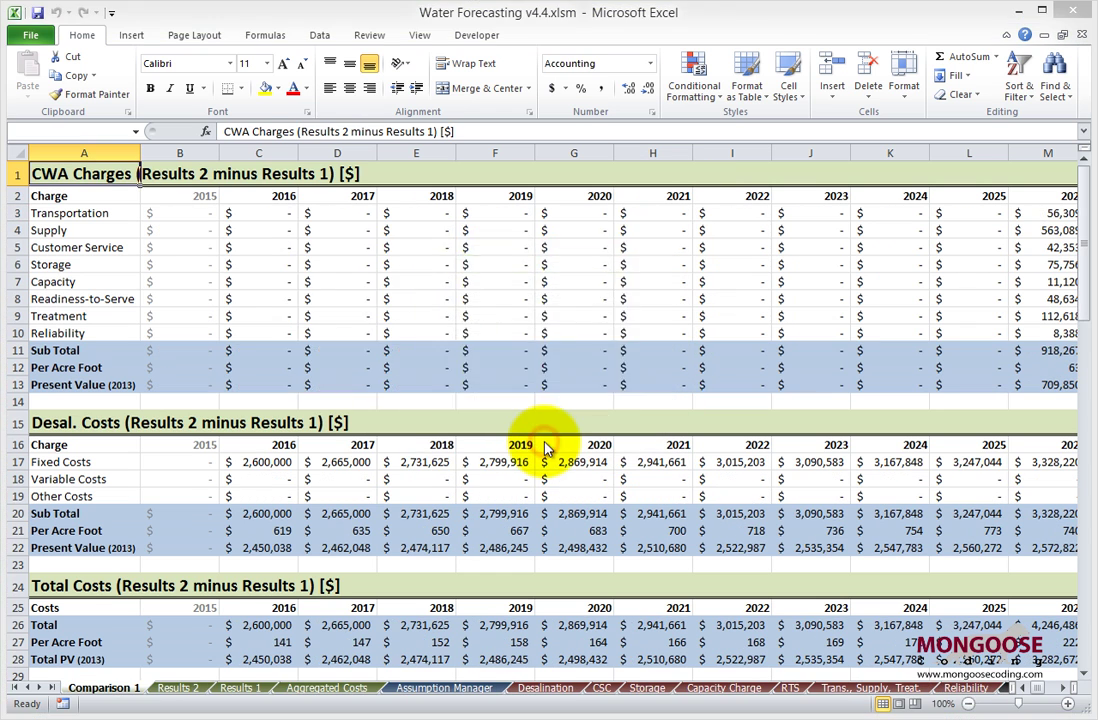
Review Comparison 1's $552,395,949.85 gross and $336,949,630.70 NPV differences and charts, then return to Aggregated Costs
{"action": "left_click", "coordinate": [593, 384]}
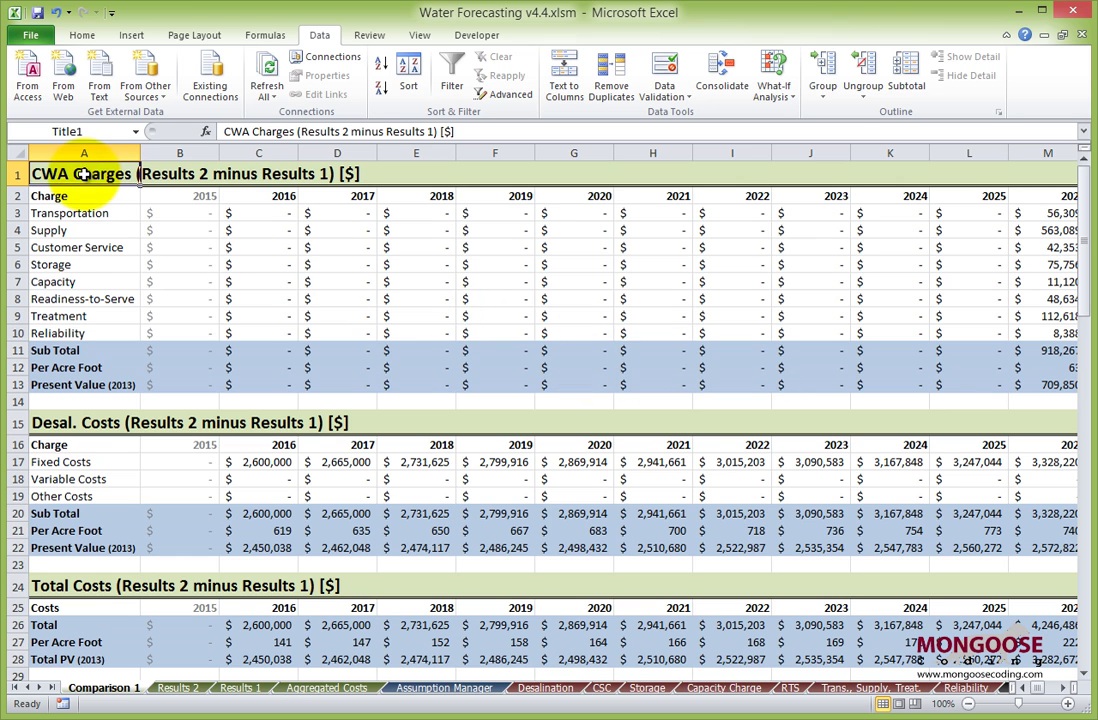
{"action": "left_click", "coordinate": [1063, 688]}
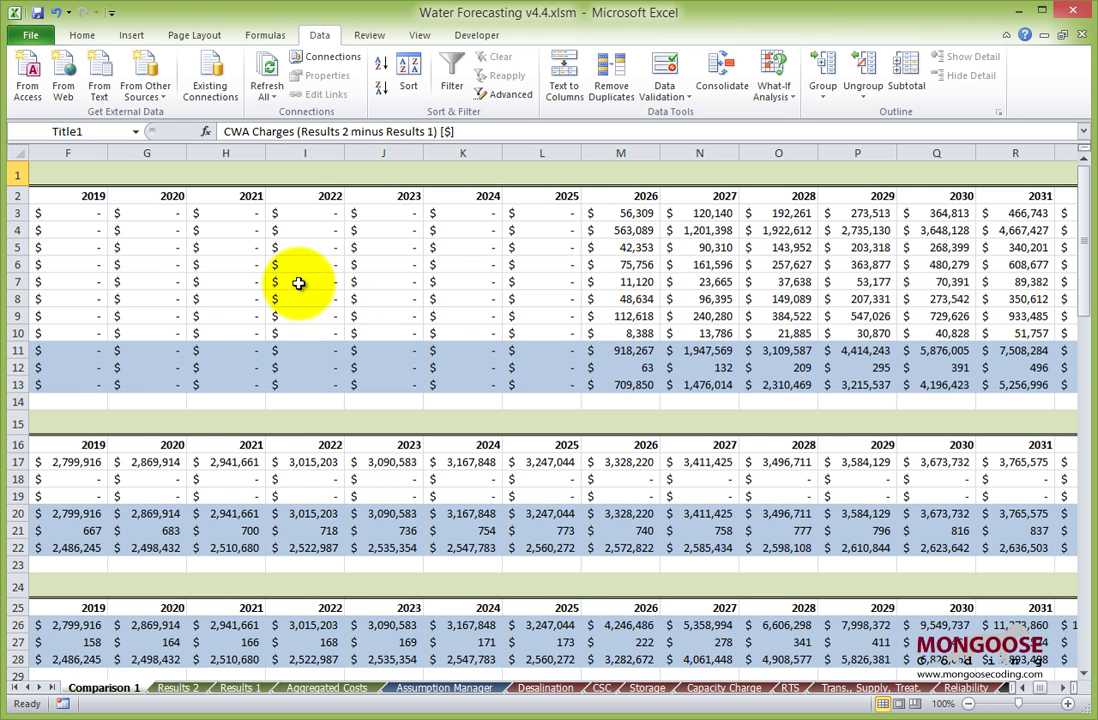
{"action": "left_click", "coordinate": [1030, 688]}
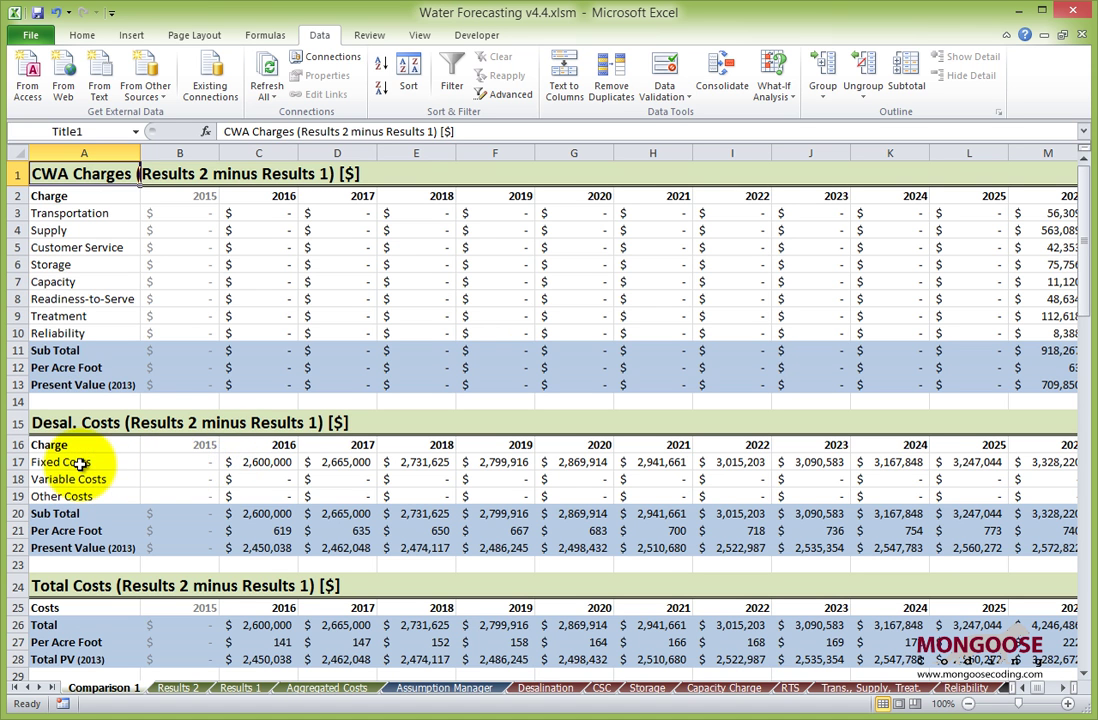
{"action": "left_click_drag", "start_coordinate": [1083, 222], "coordinate": [1073, 382]}
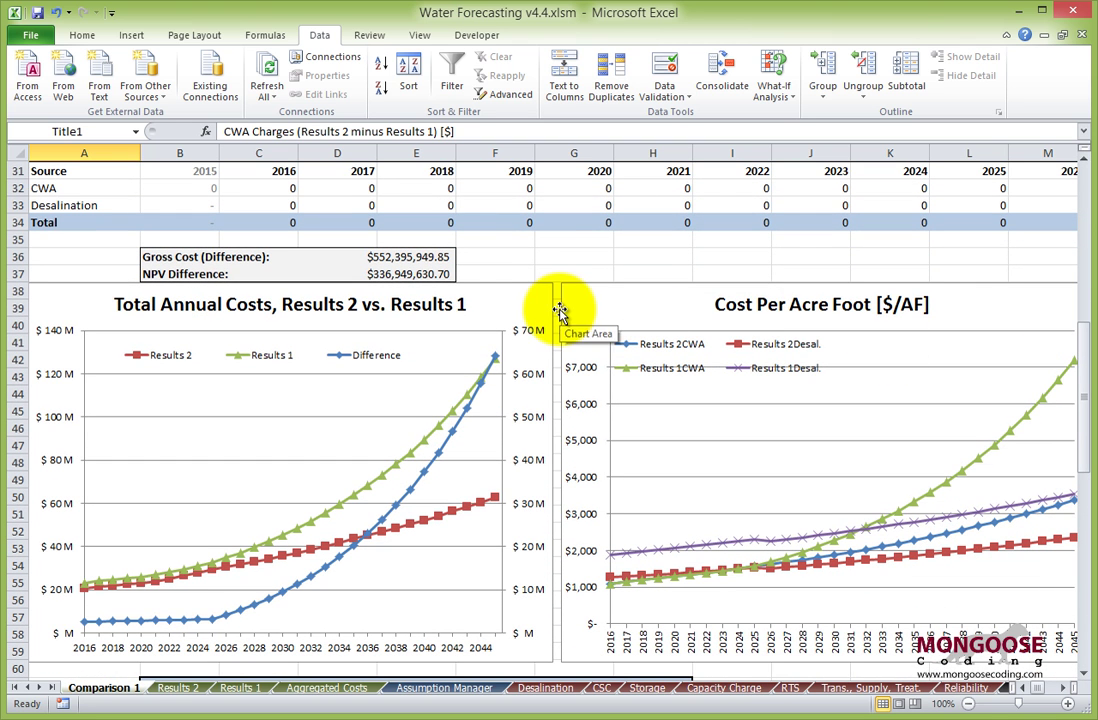
{"action": "left_click", "coordinate": [322, 688]}
Add a 20,000 adjustment to the 2018 CWA charges, raising the subtotal to $16,459,066
{"action": "left_click", "coordinate": [419, 176]}
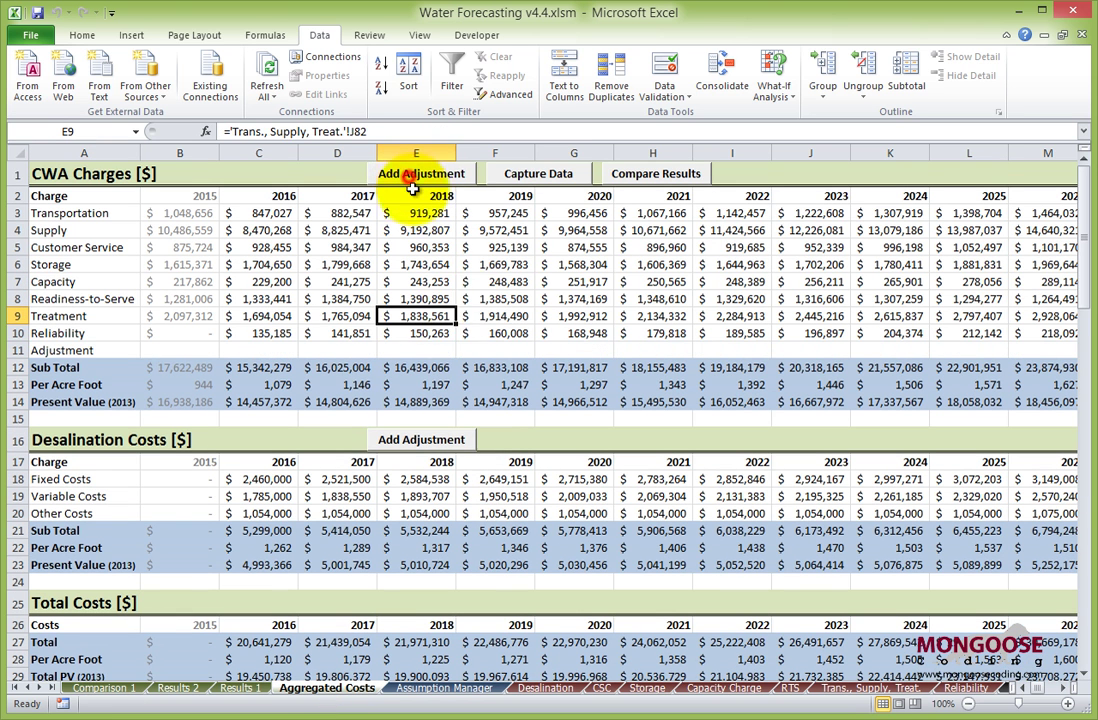
{"action": "left_click", "coordinate": [430, 348]}
{"action": "type", "text": "20,000"}
{"action": "key", "text": "Return"}
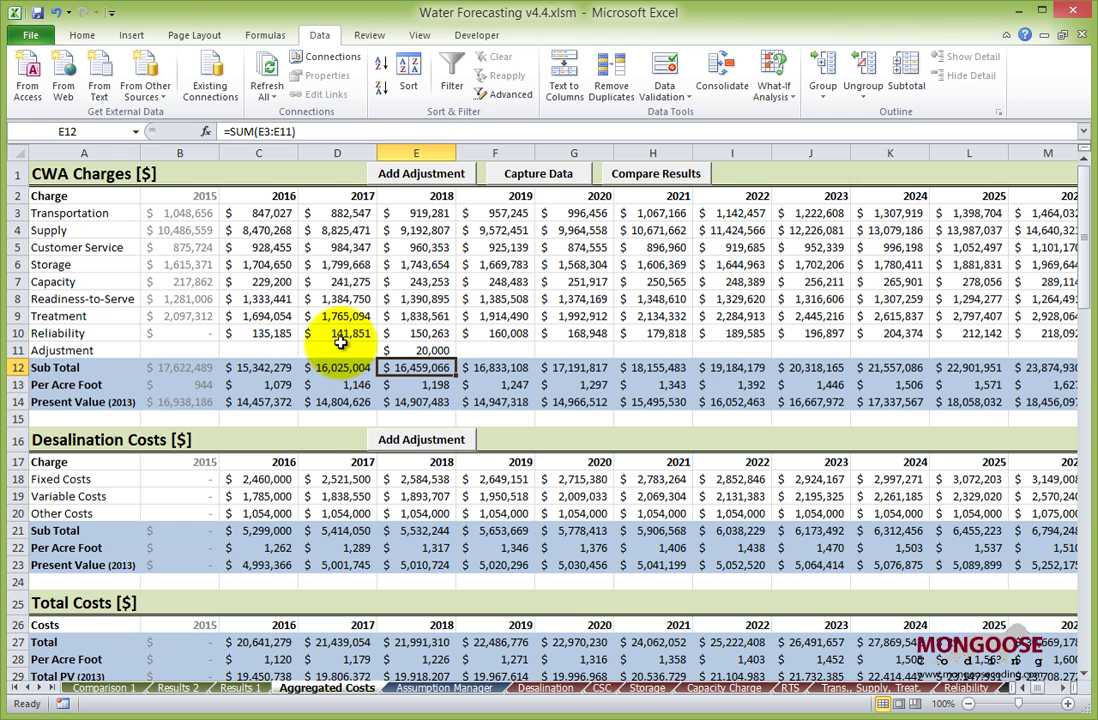
Collapse the first two Reliability Charge tables on the Reliability sheet
{"action": "left_click", "coordinate": [78, 336]}
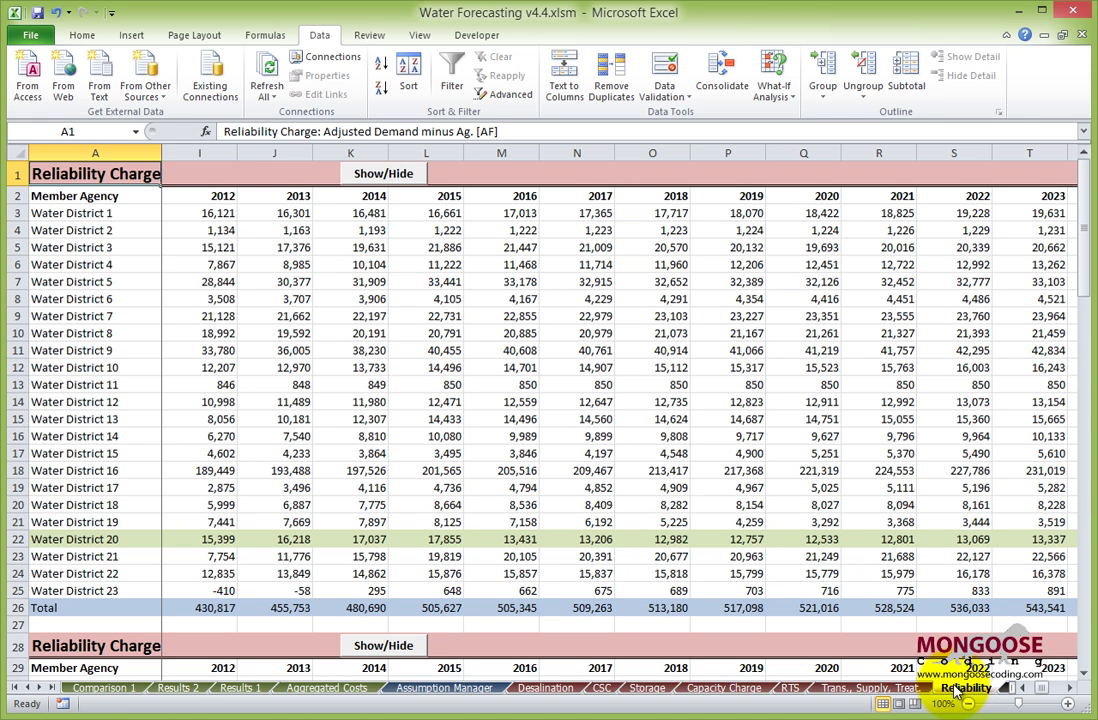
{"action": "left_click", "coordinate": [390, 175]}
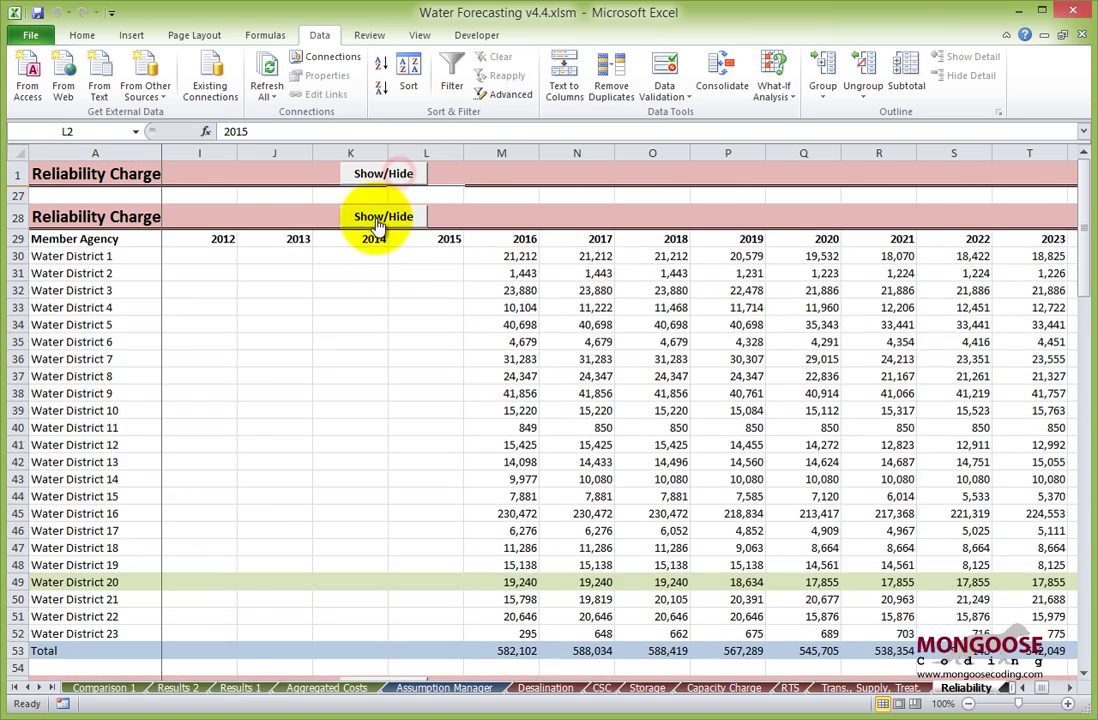
{"action": "left_click", "coordinate": [378, 220]}
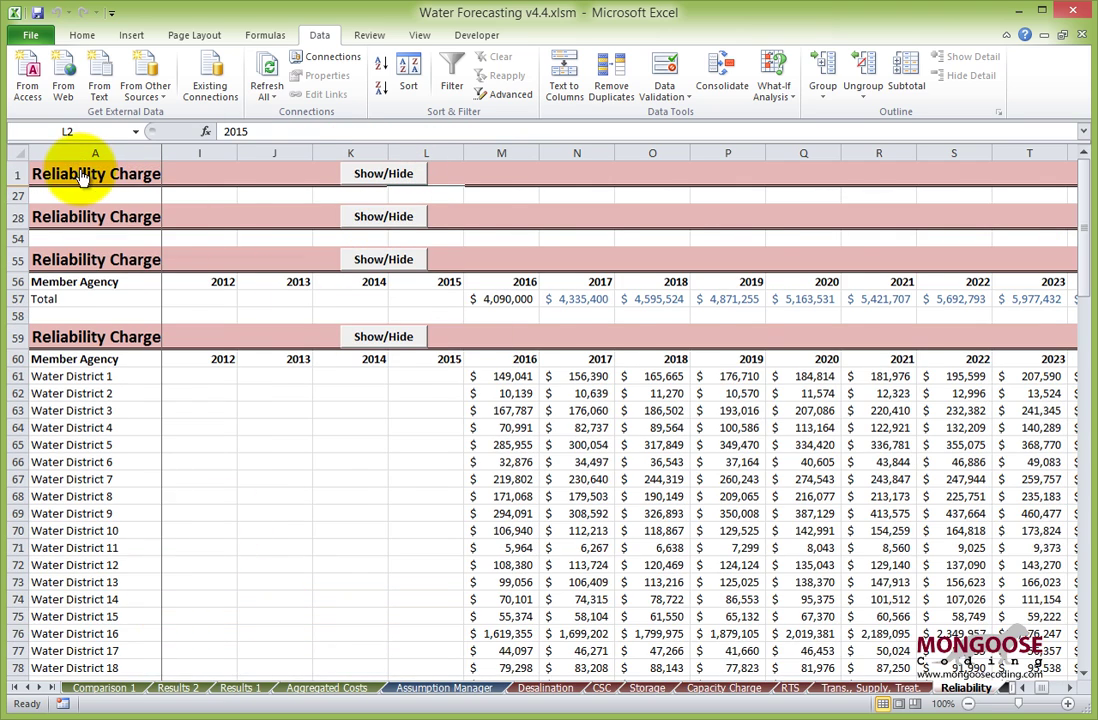